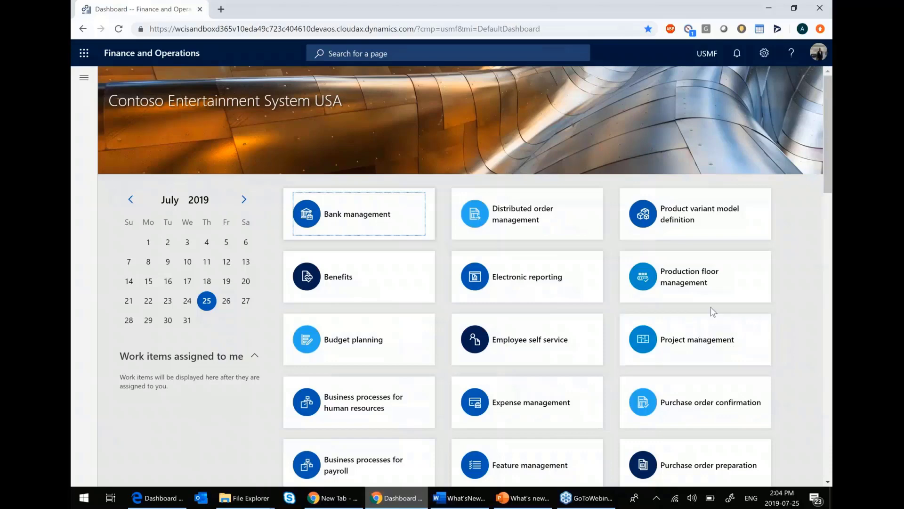
Step: Go to General ledger > Global general journals and select journal batch 00141 in the list
scroll(704, 336, down, 4)
scroll(720, 363, down, 5)
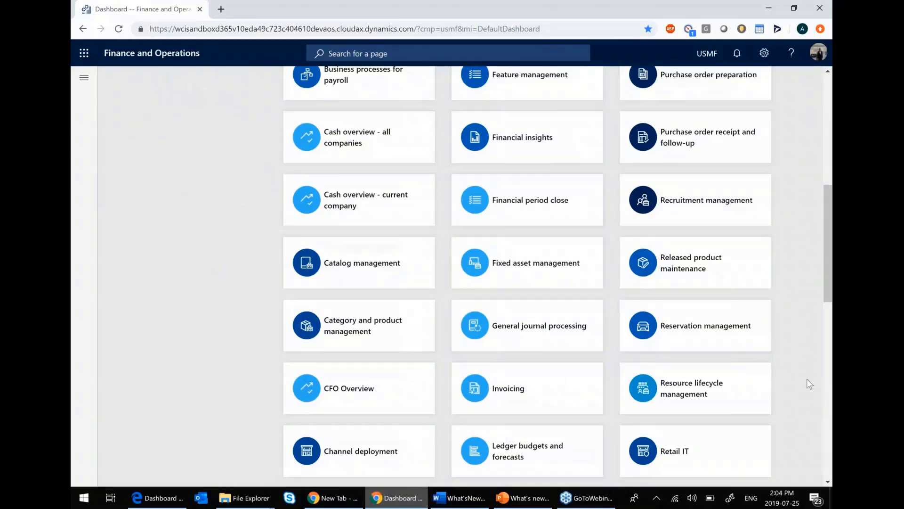
scroll(810, 384, down, 1)
scroll(807, 382, down, 2)
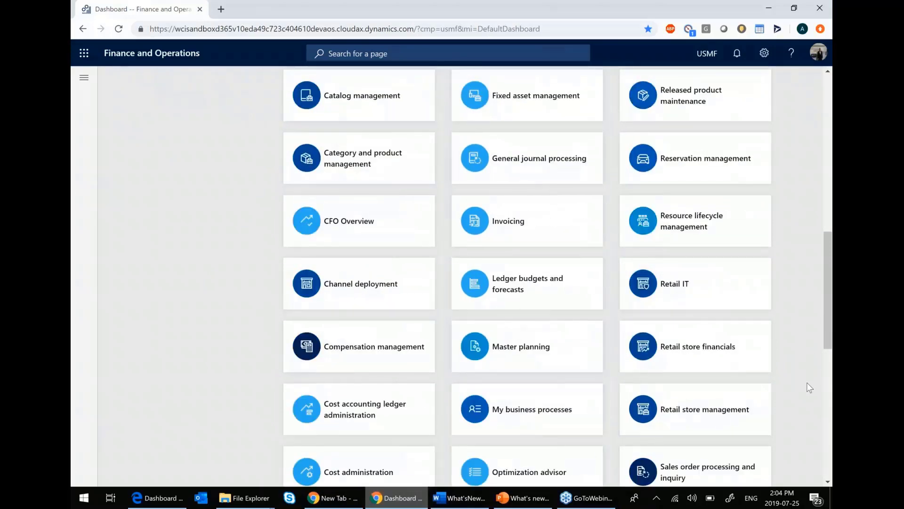
scroll(807, 382, up, 10)
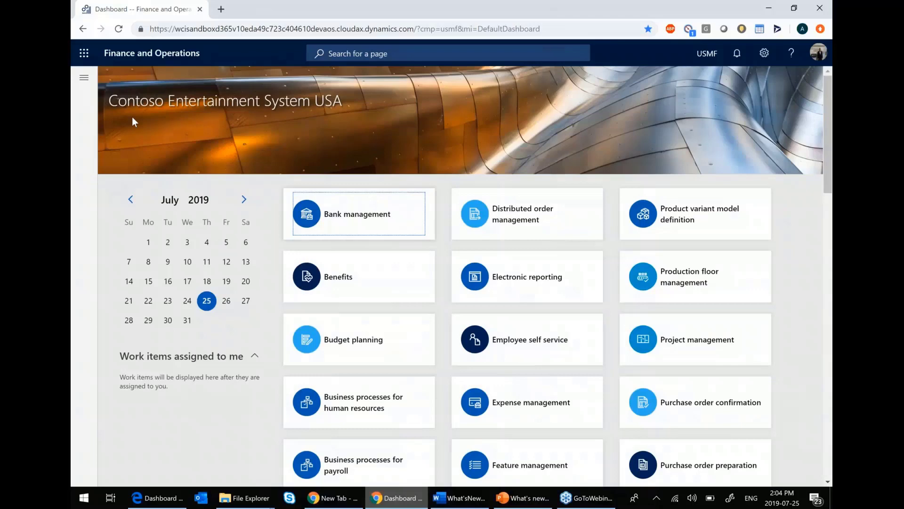
click(92, 87)
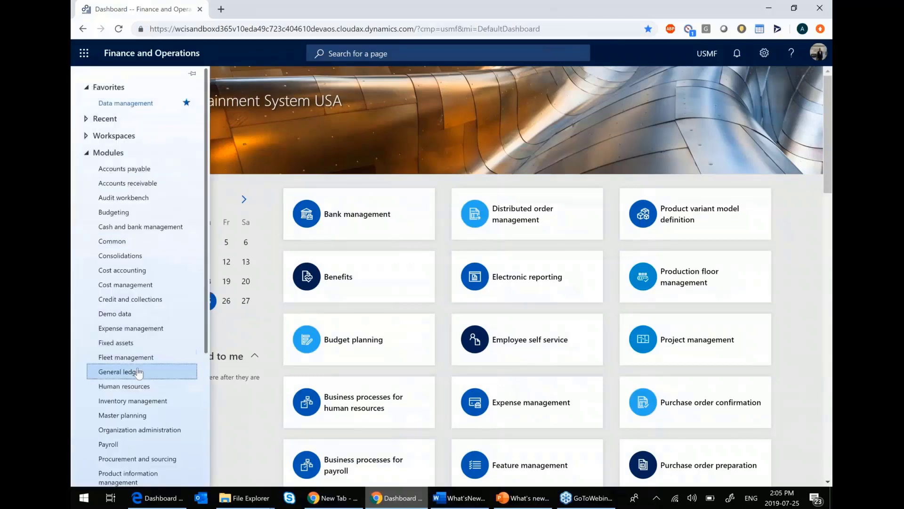
click(138, 372)
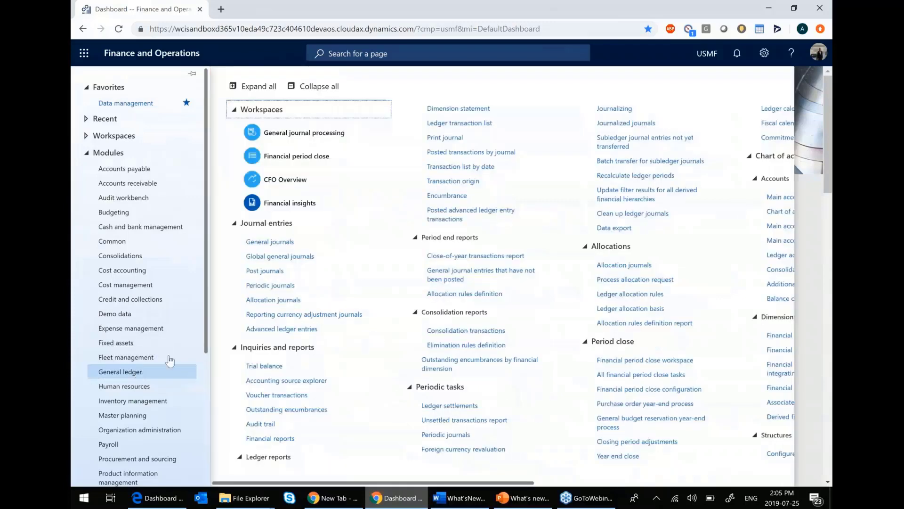
click(328, 260)
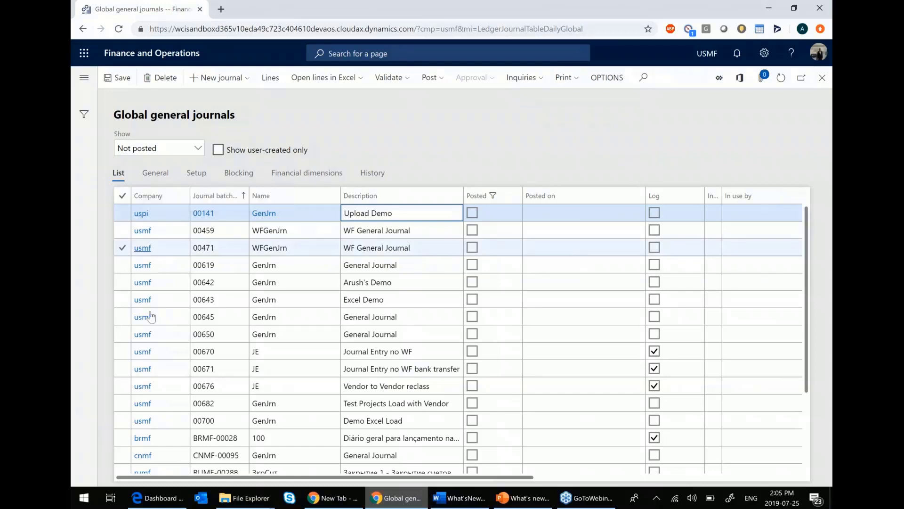
click(122, 215)
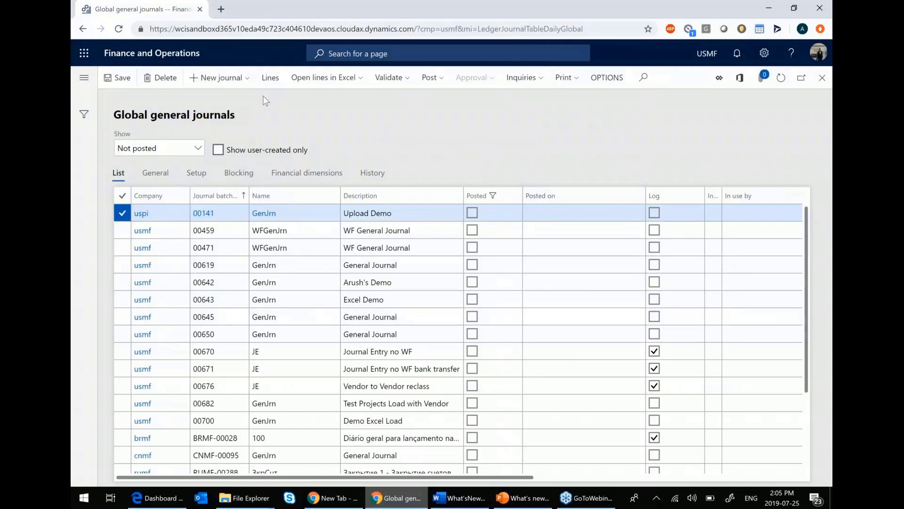
Step: Start a new journal and try companies usmf and ussi, checking their journal name lists
click(233, 83)
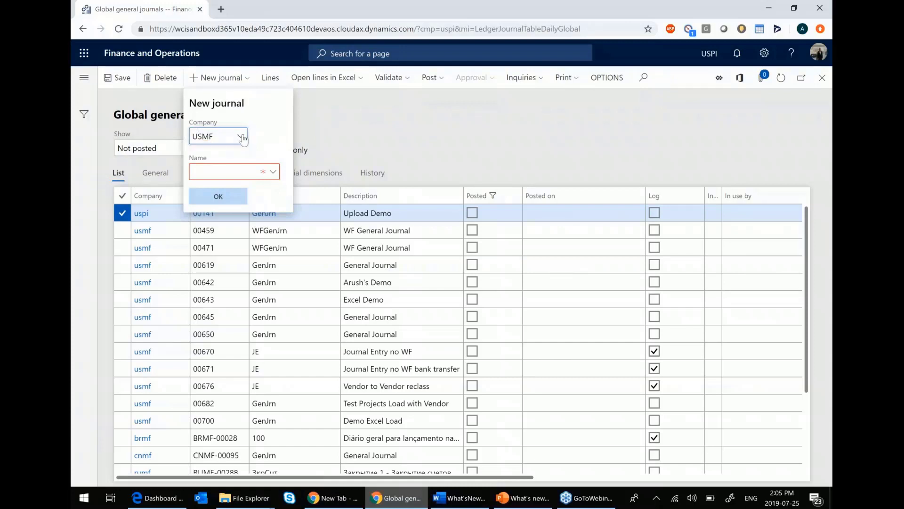
click(241, 136)
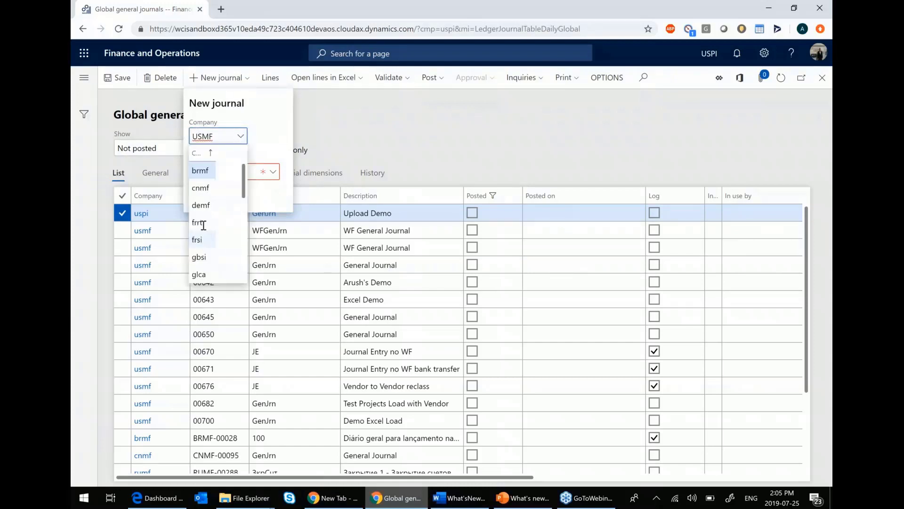
click(270, 146)
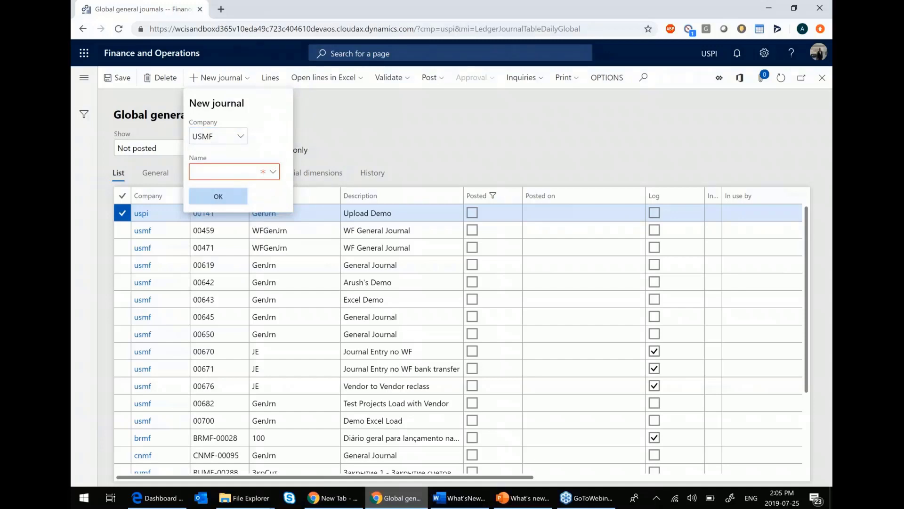
click(275, 178)
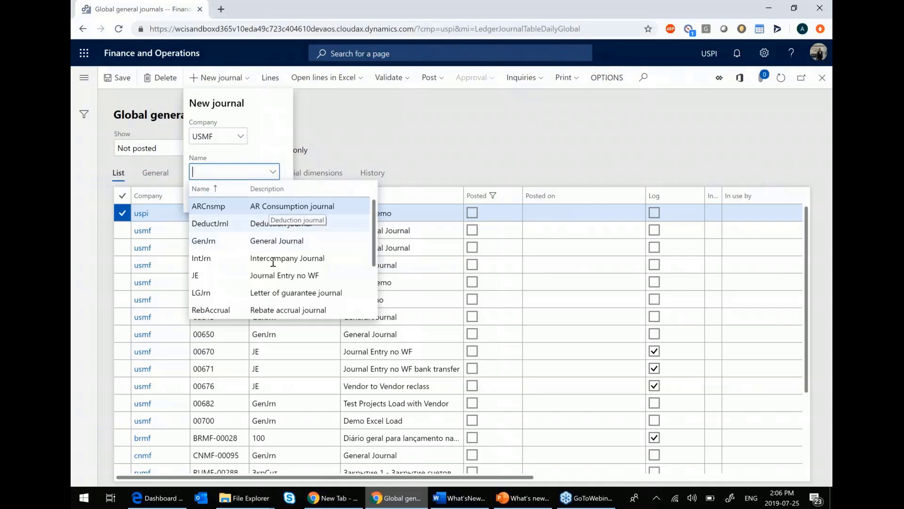
key(Escape)
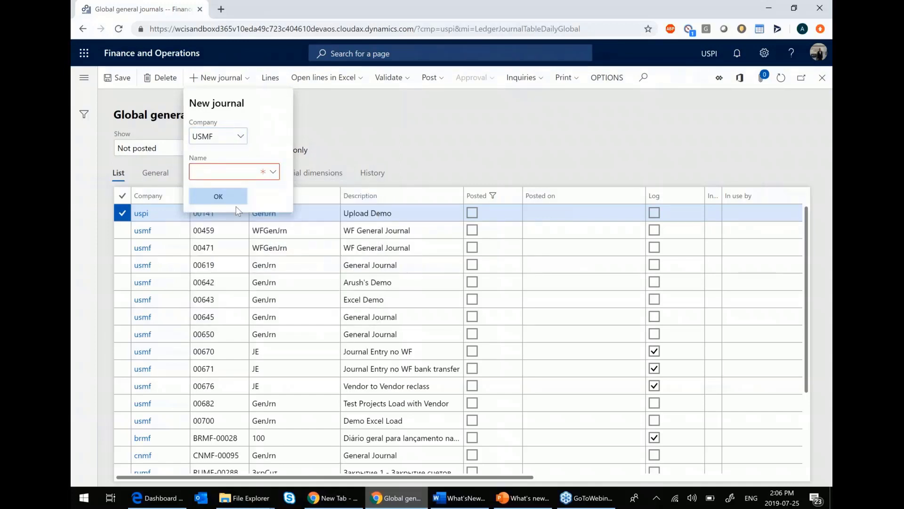
click(238, 137)
key(alt+Down)
key(Down)
key(Down)
key(Down)
key(Down)
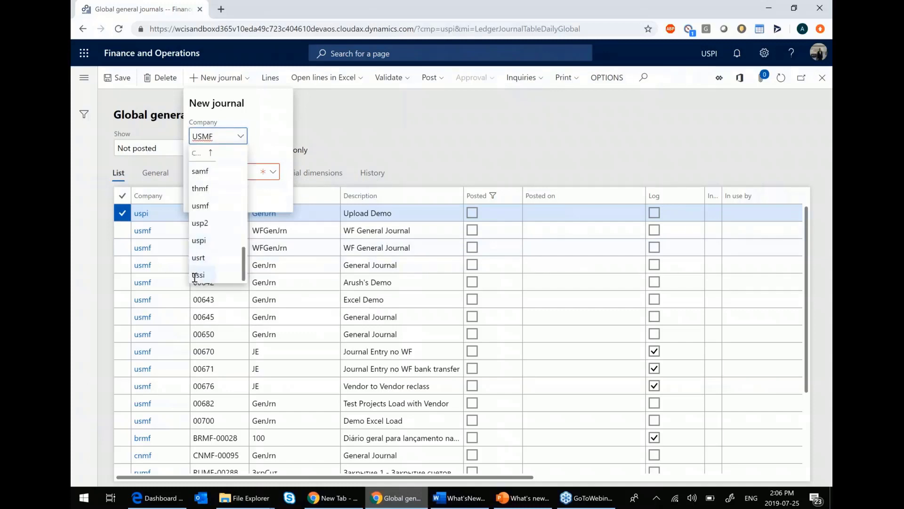
key(Return)
key(Tab)
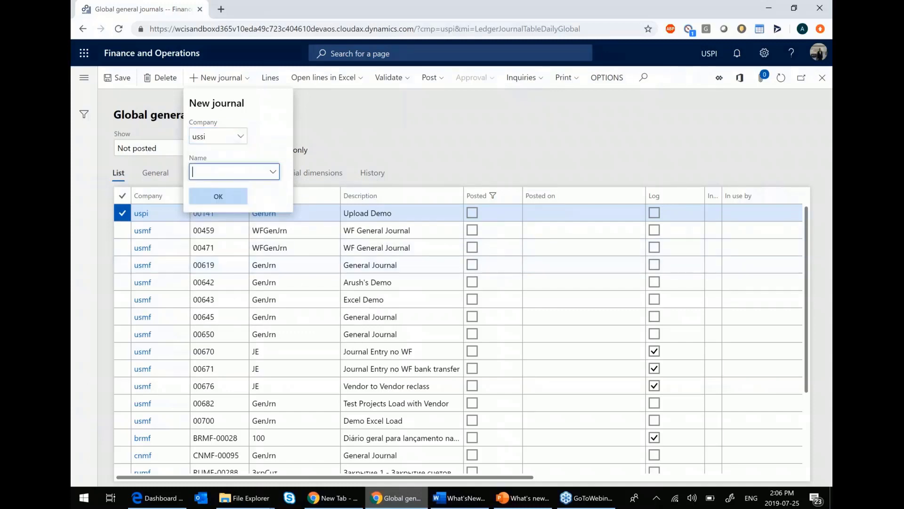
key(alt+Down)
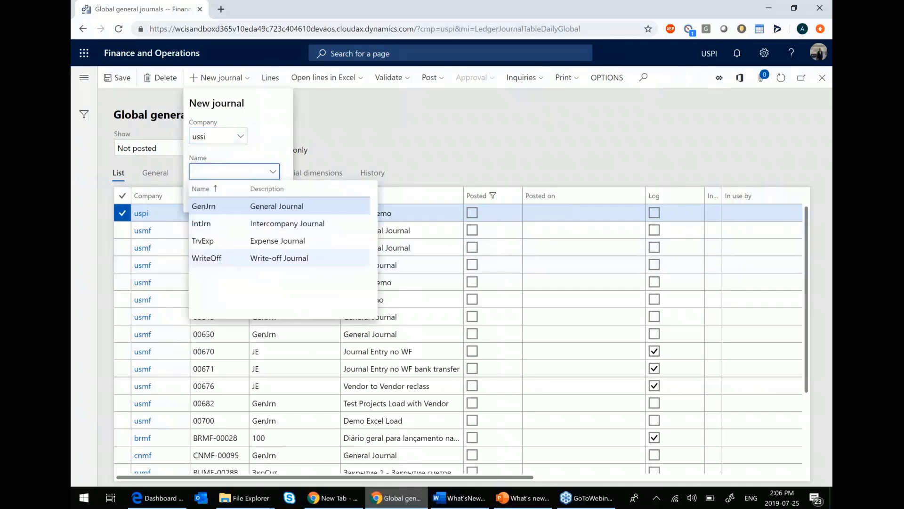
Step: Set the new journal's company back to usmf and choose journal name GenJrn
click(245, 138)
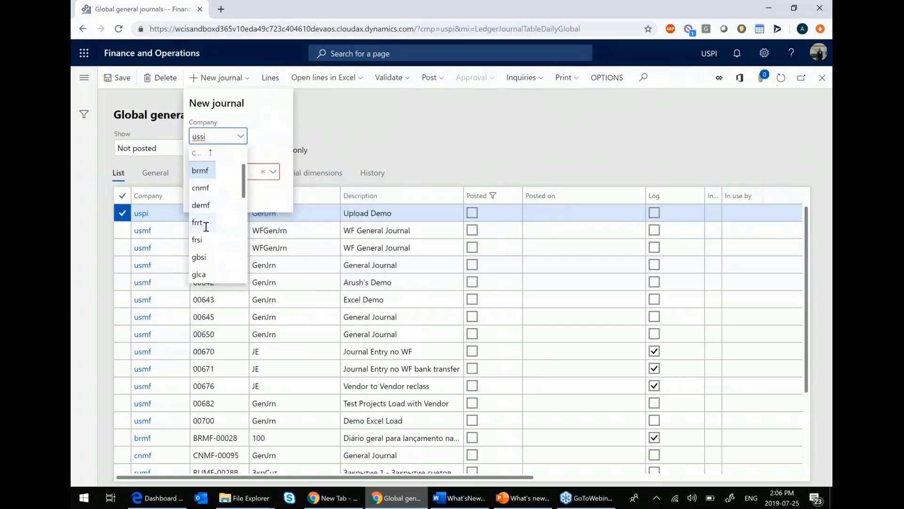
scroll(210, 226, down, 3)
key(Up)
key(Up)
key(Up)
key(Up)
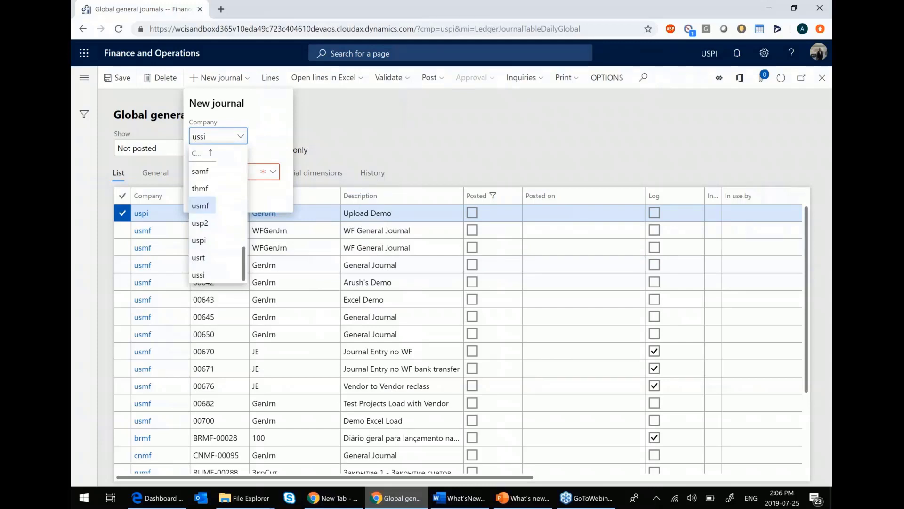
key(Return)
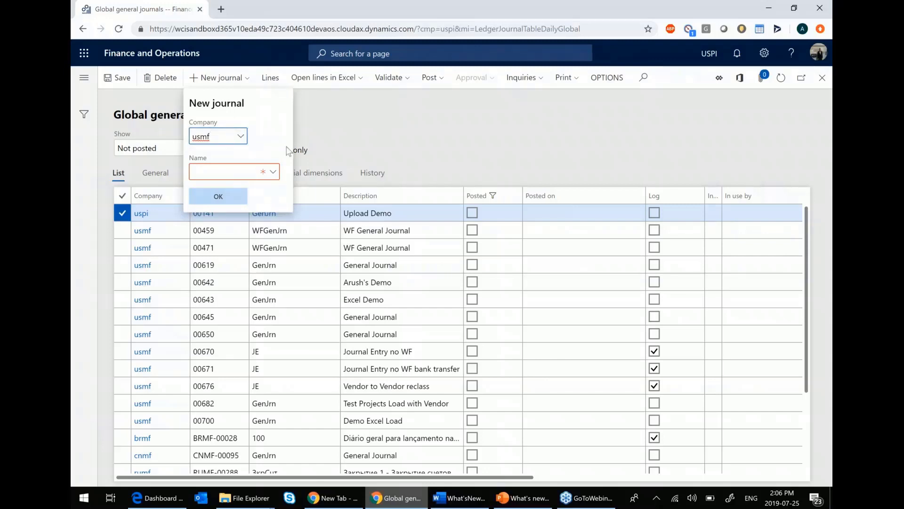
click(278, 173)
click(277, 173)
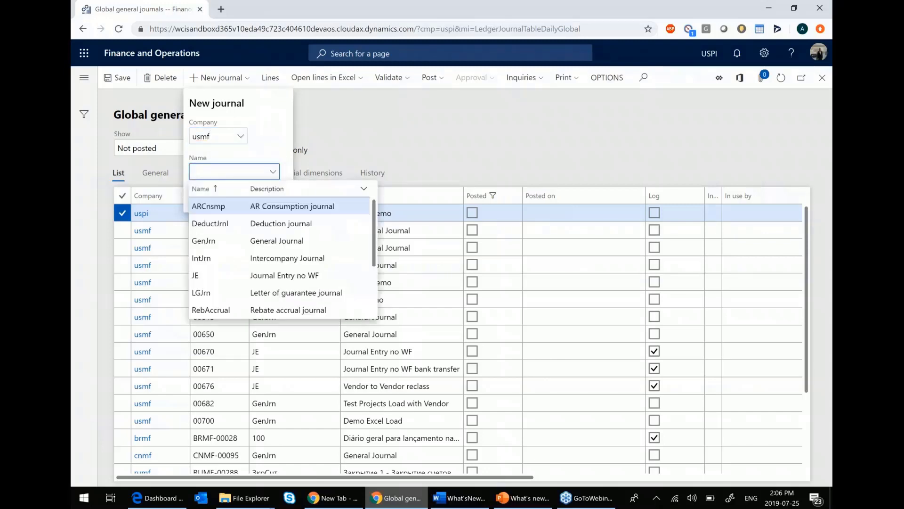
click(206, 241)
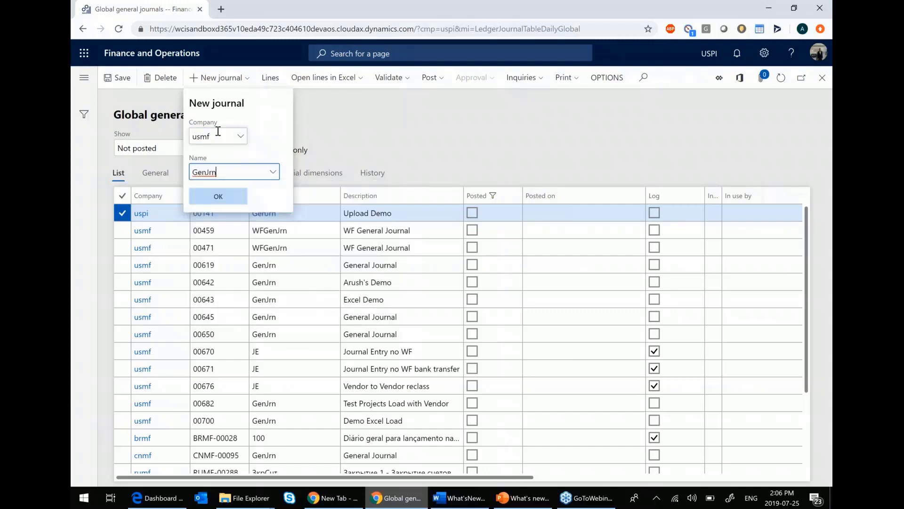
Step: Create the usmf GenJrn journal, give journal 00702 the presenter's demo description, and open its lines
click(212, 201)
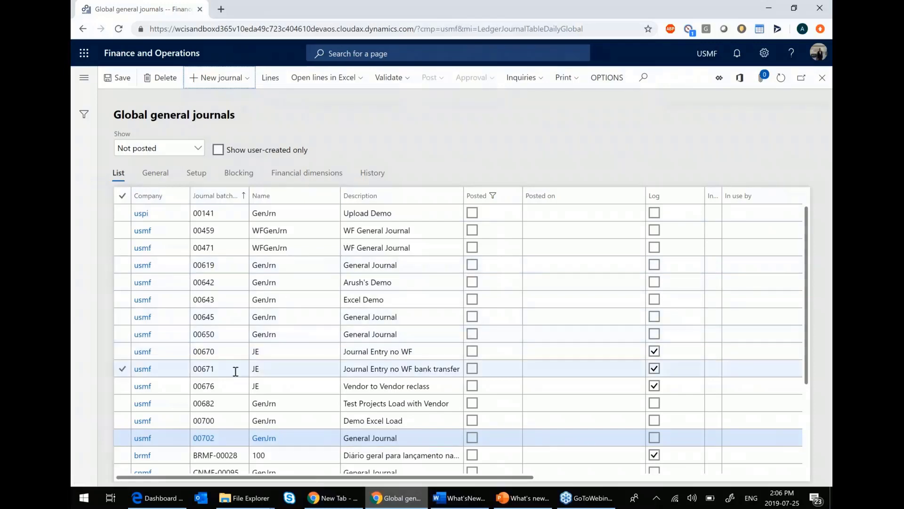
scroll(235, 414, down, 3)
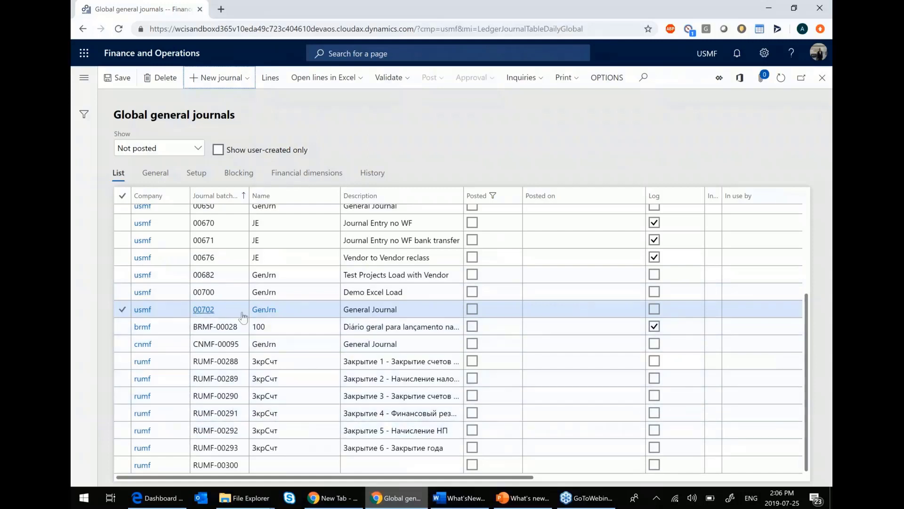
click(423, 310)
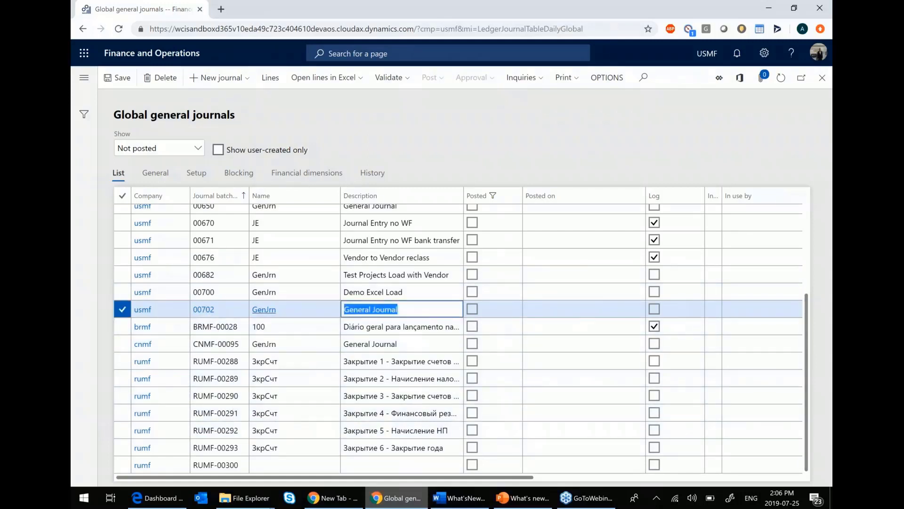
text(Arush Demo)
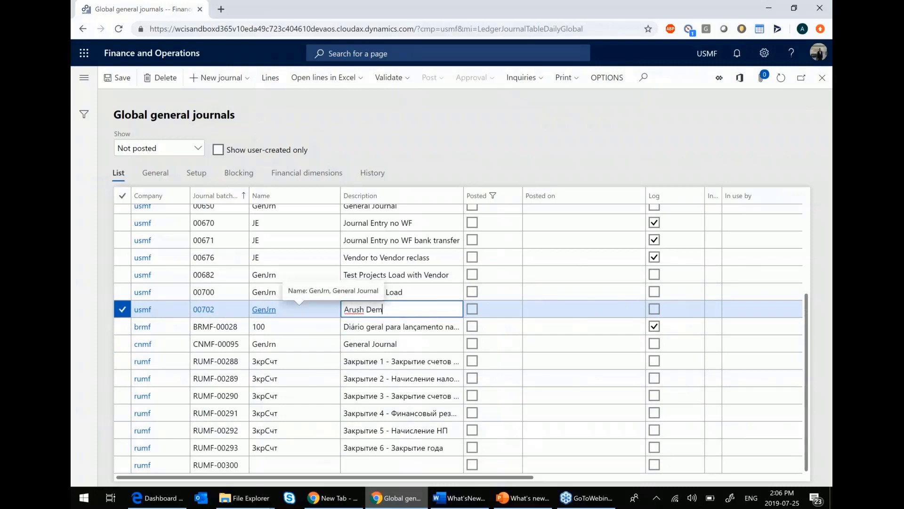
key(Tab)
click(271, 79)
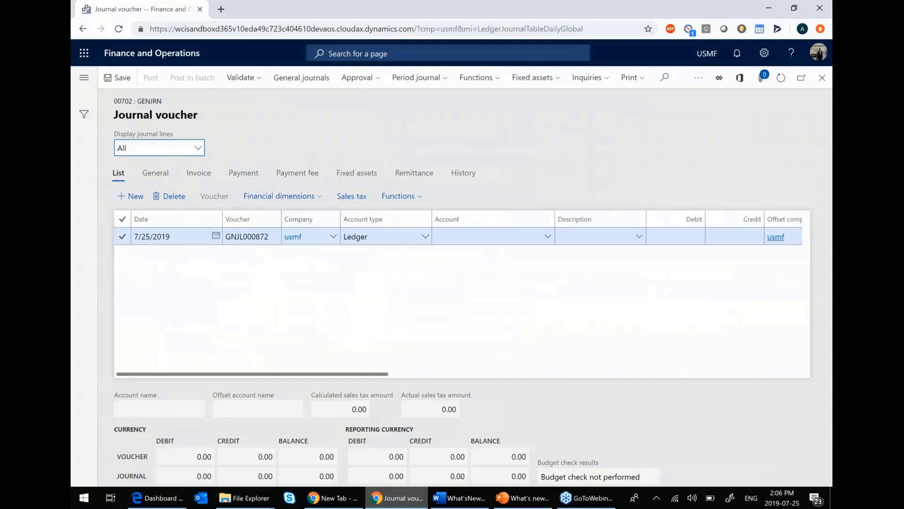
Step: Enter a line on account 110180 Petty Cash with a 100.00 credit
click(486, 239)
text(pett--)
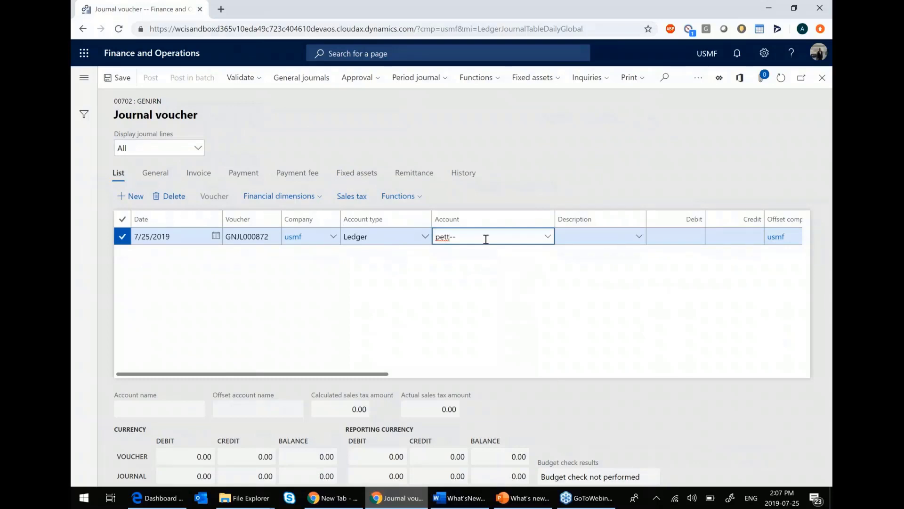
key(Tab)
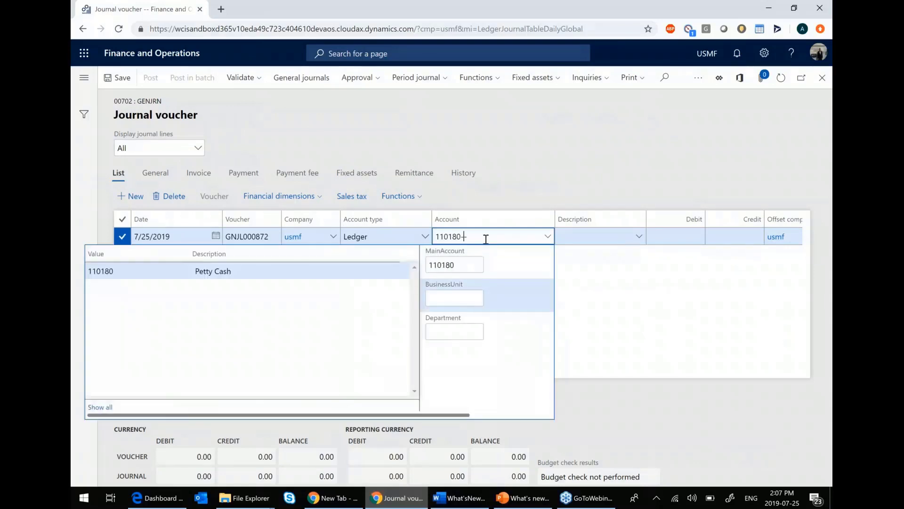
key(Tab)
key(Tab)
key(Tab)
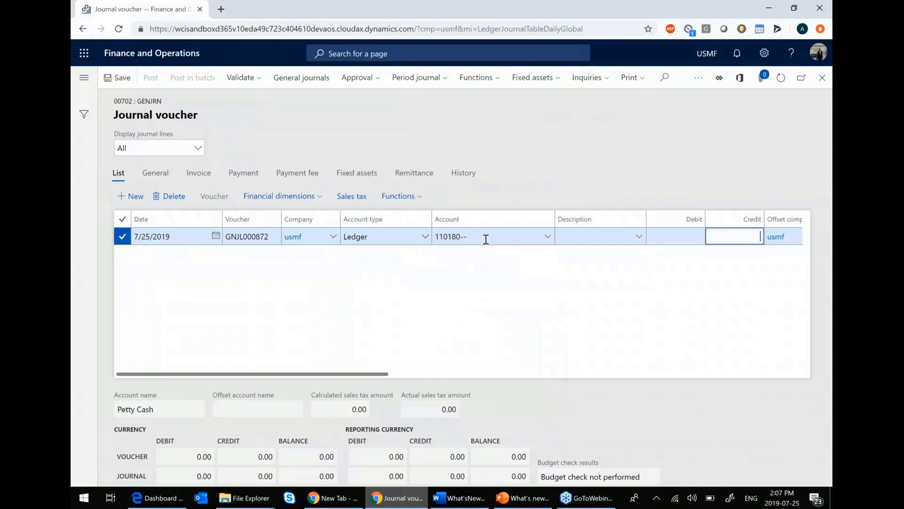
text(100)
key(Tab)
key(Tab)
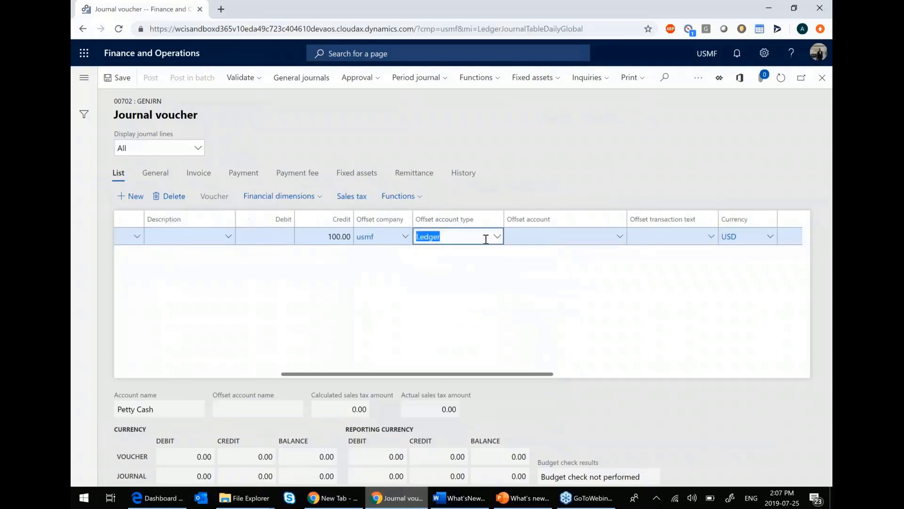
key(Tab)
Step: Set the offset company to USSI and the offset account to 110180 Petty Cash
text(pett)
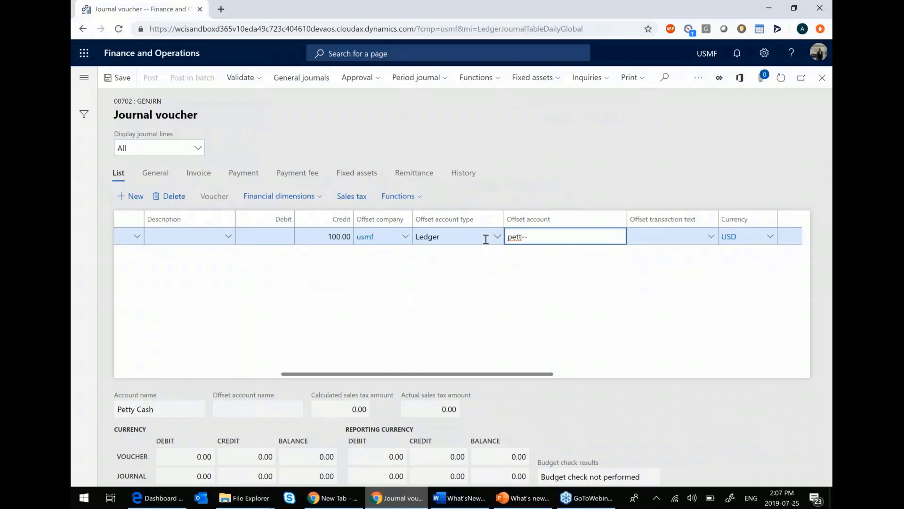
key(Tab)
key(shift+Tab)
key(shift+Tab)
key(shift+Tab)
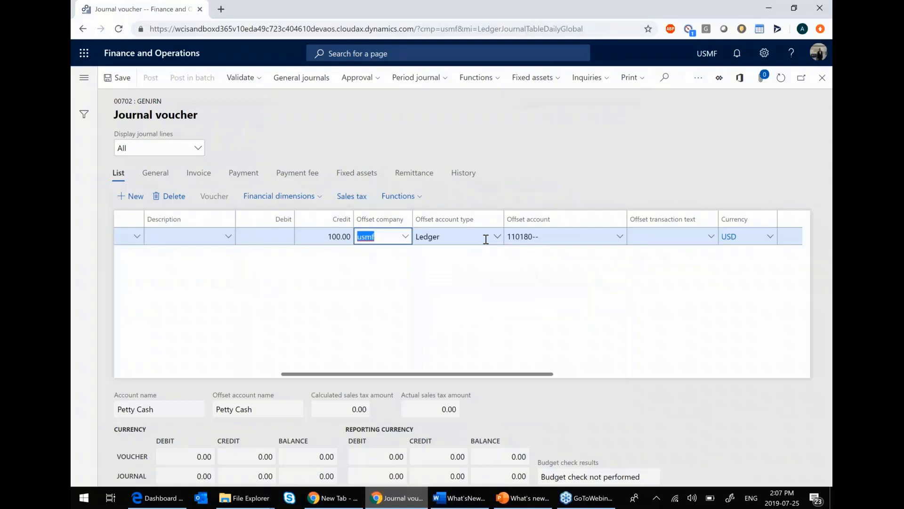
text(USSI)
key(Tab)
key(Tab)
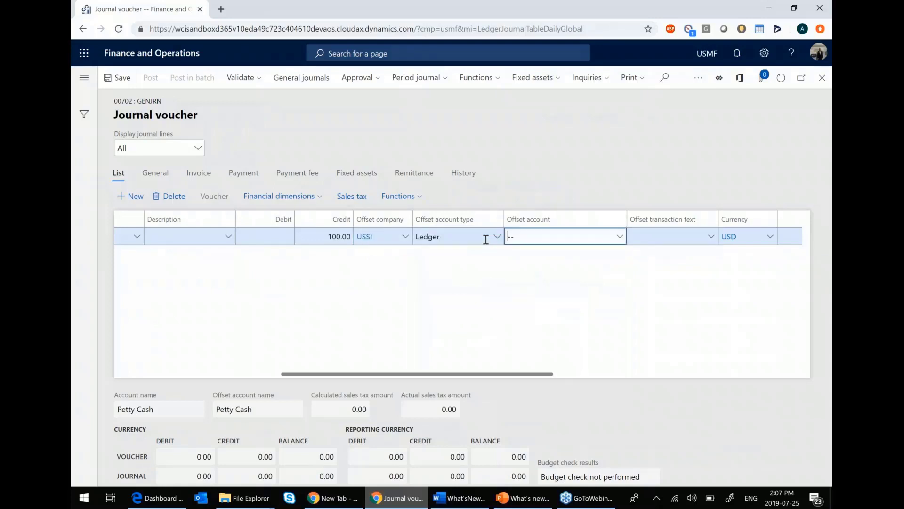
text(pett)
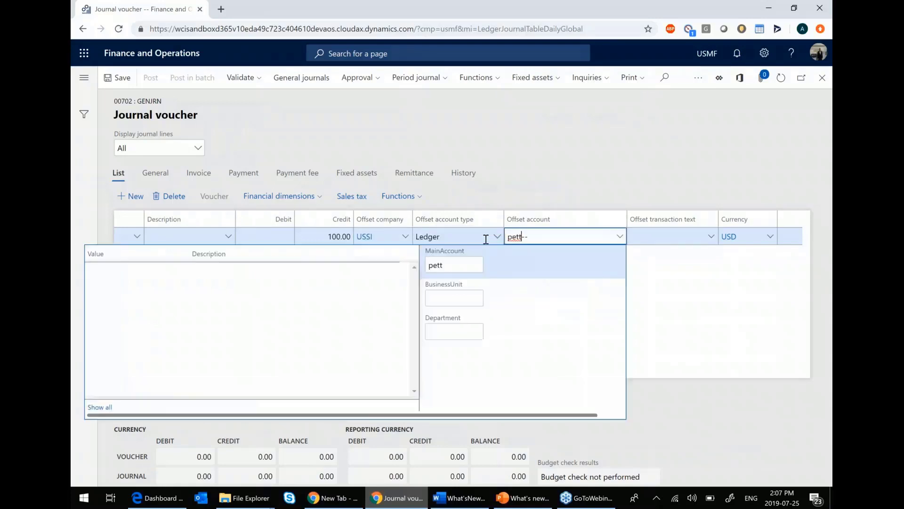
key(Tab)
scroll(206, 256, left, 10)
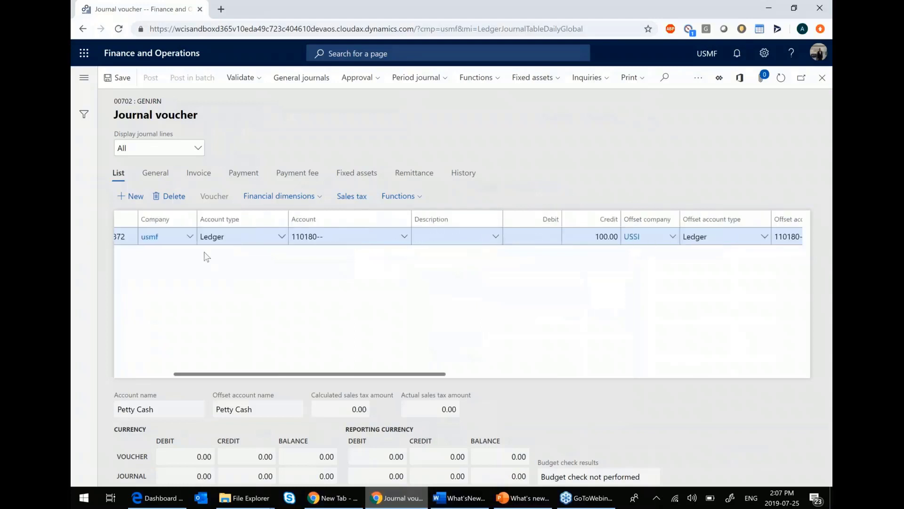
scroll(397, 258, left, 3)
scroll(237, 230, right, 3)
scroll(748, 258, right, 3)
scroll(769, 259, left, 10)
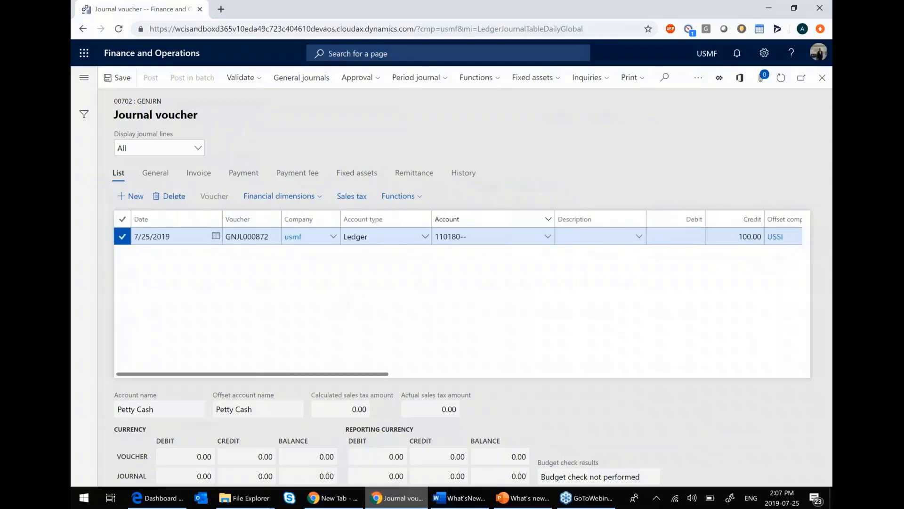
Step: Report journal 00702 as ready for approval, then approve it
click(357, 77)
click(404, 95)
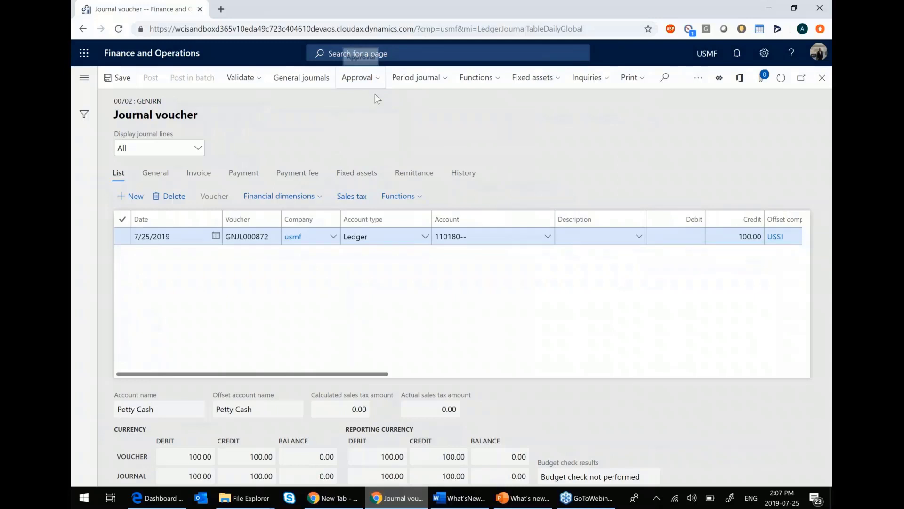
click(363, 78)
click(355, 115)
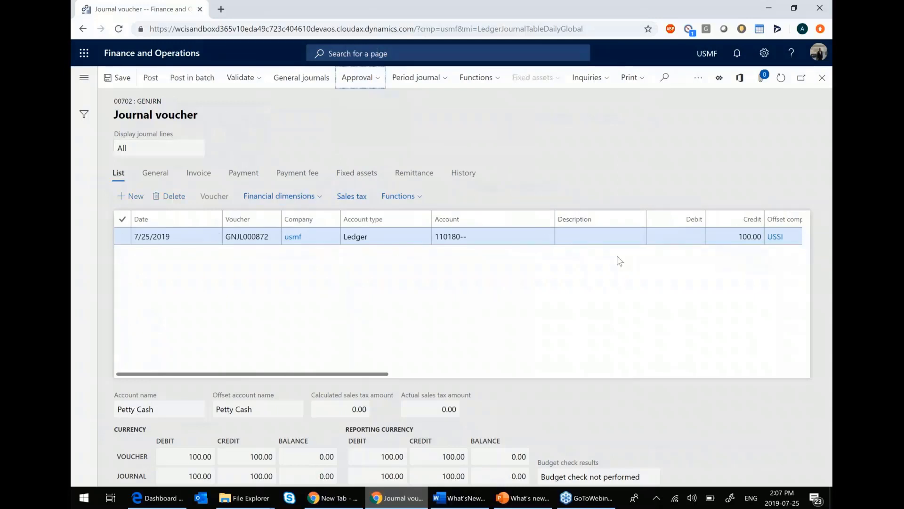
Step: Post the journal and review voucher GNJL000872's ledger transactions
click(151, 77)
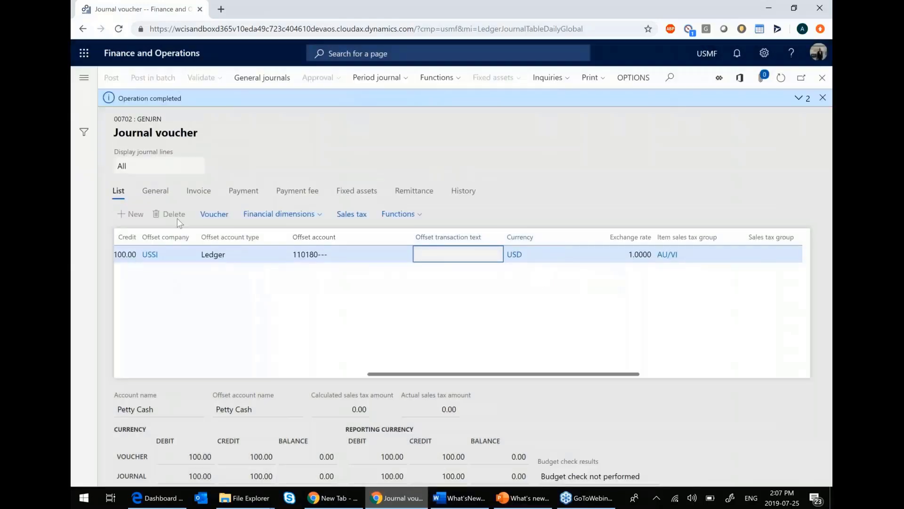
click(206, 218)
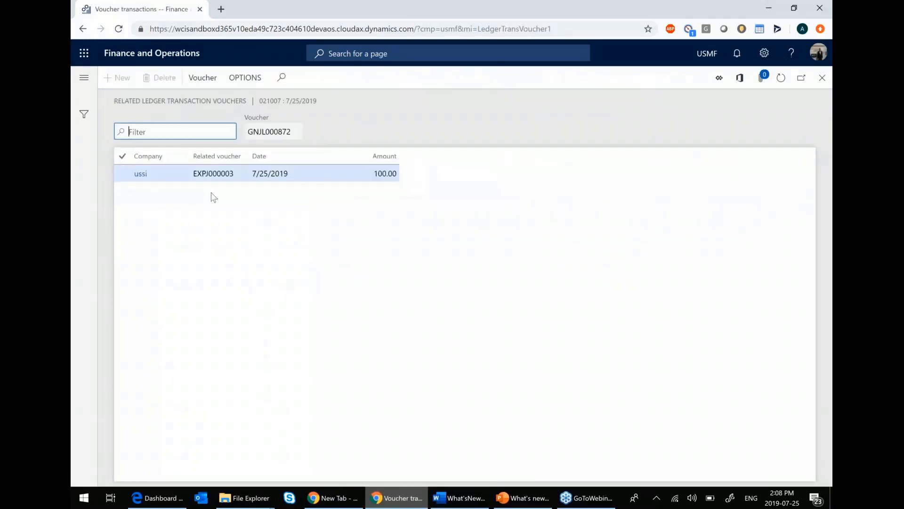
click(822, 78)
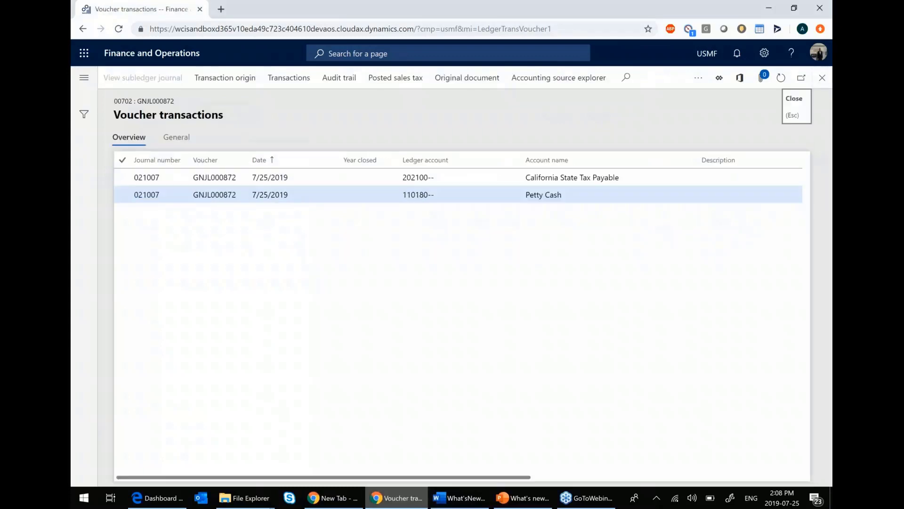